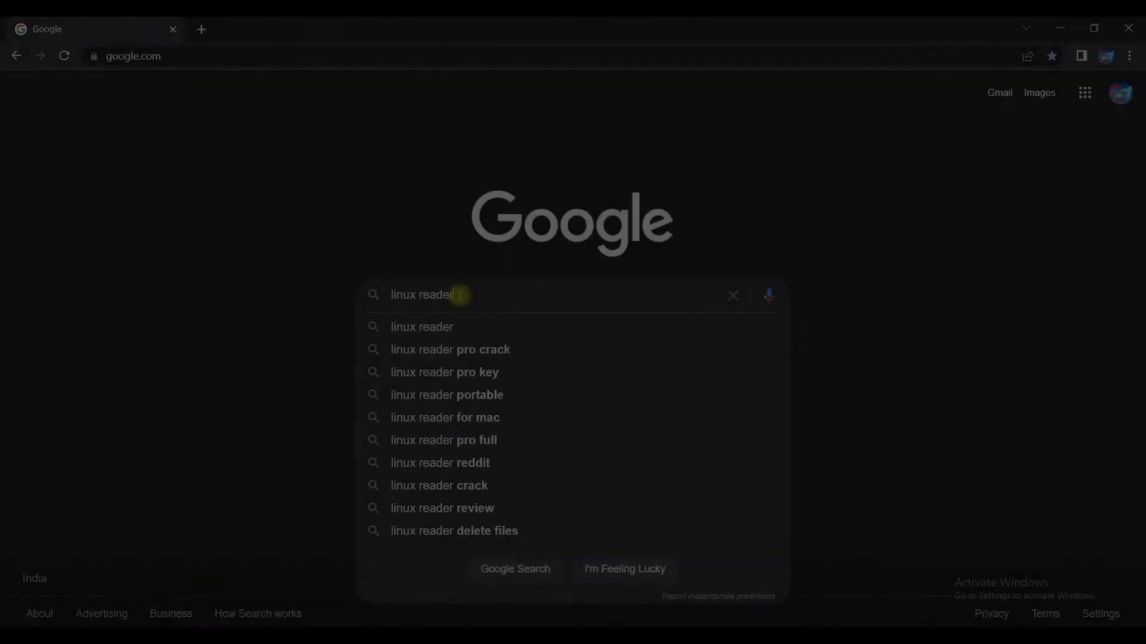
- Search Google for linux reader and browse the DiskInternals Linux Reader page
key(Return)
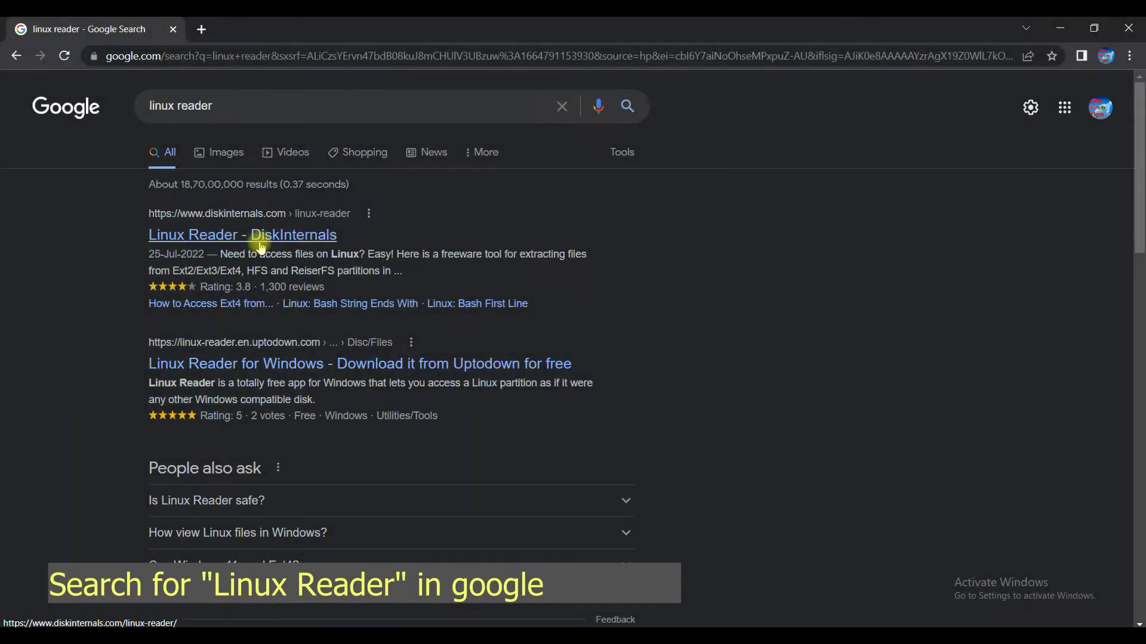
click(261, 235)
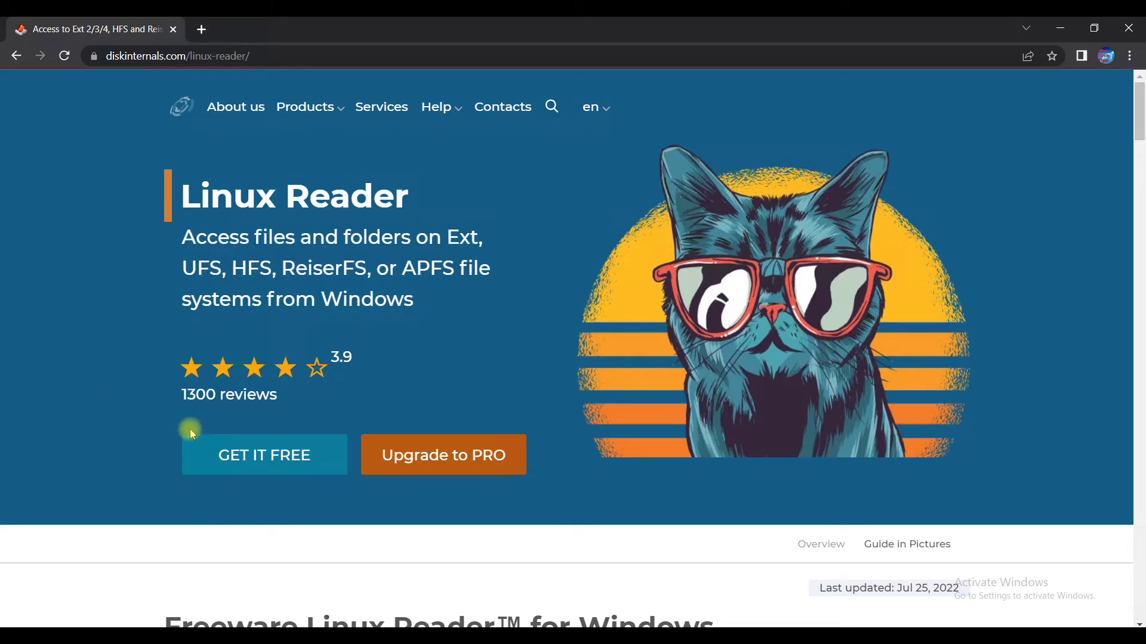
scroll(122, 392, down, 4)
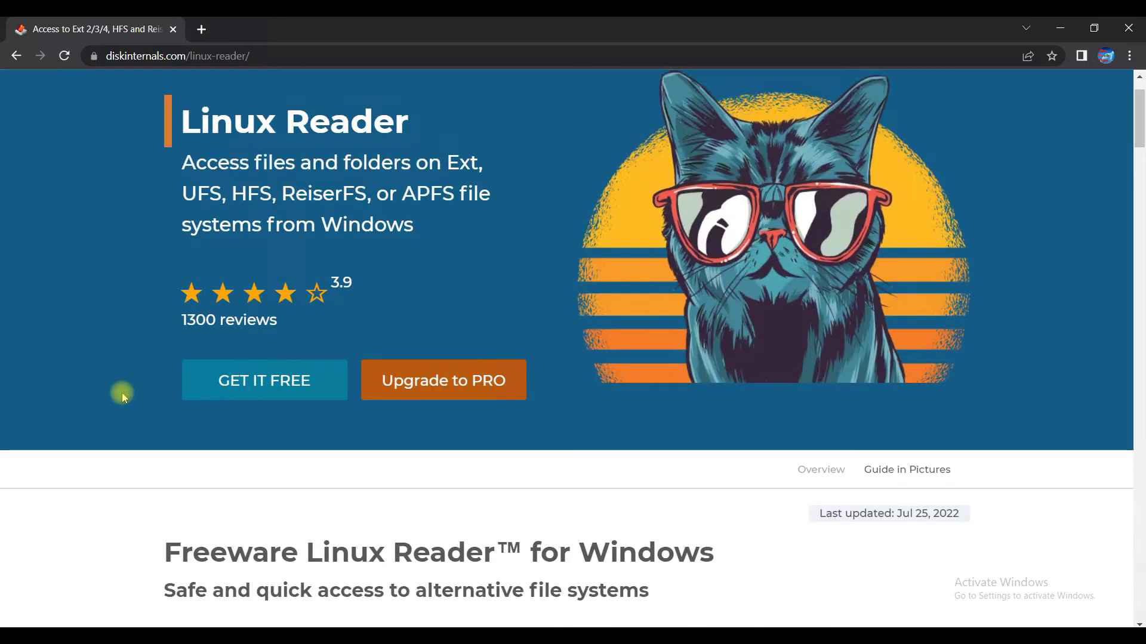
drag(160, 404, 715, 407)
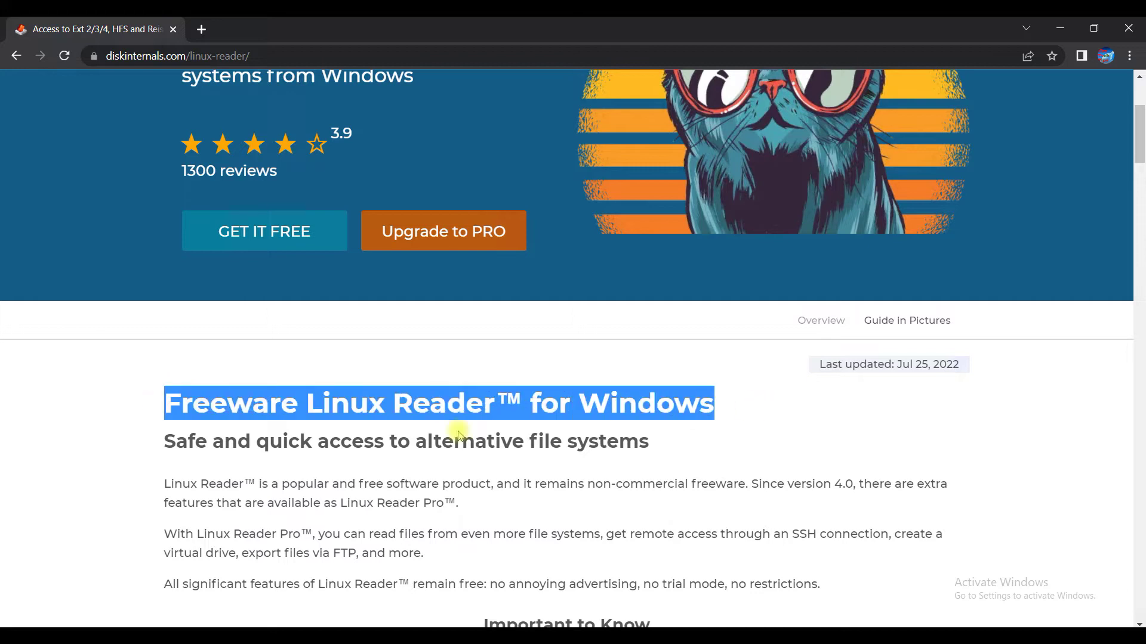
scroll(418, 439, down, 2)
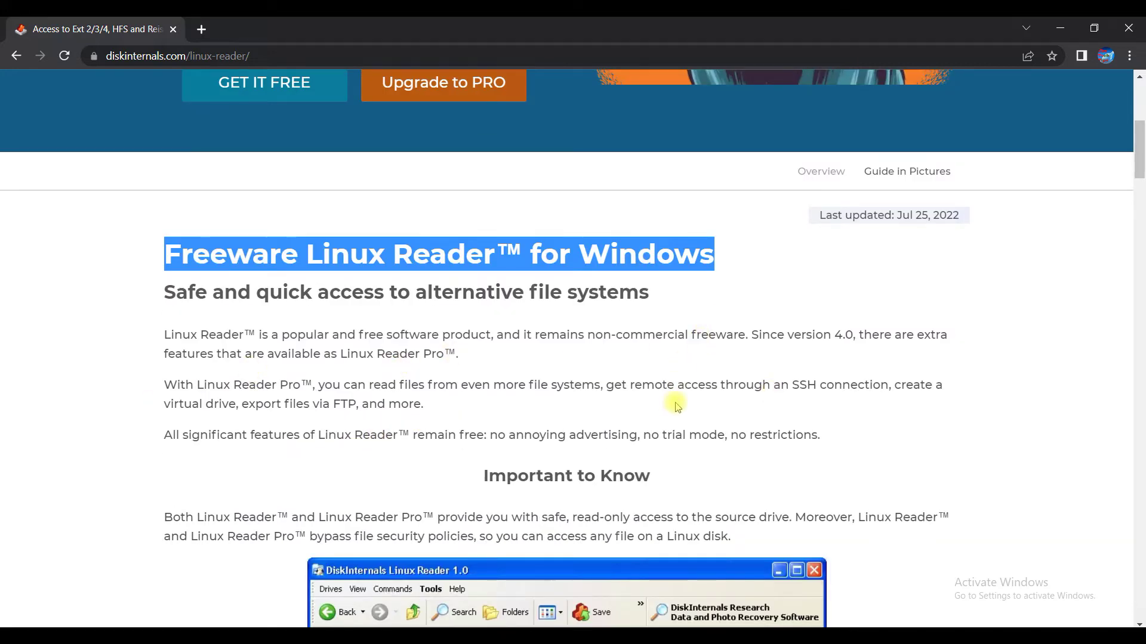
scroll(673, 402, down, 9)
scroll(790, 380, down, 5)
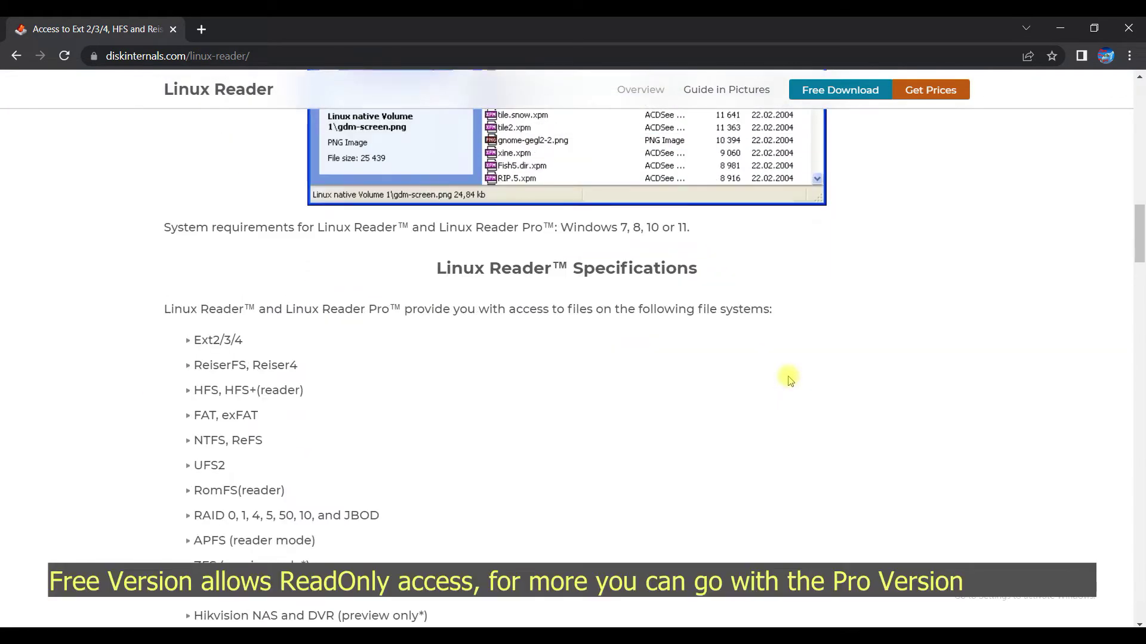
drag(438, 194, 697, 193)
click(277, 293)
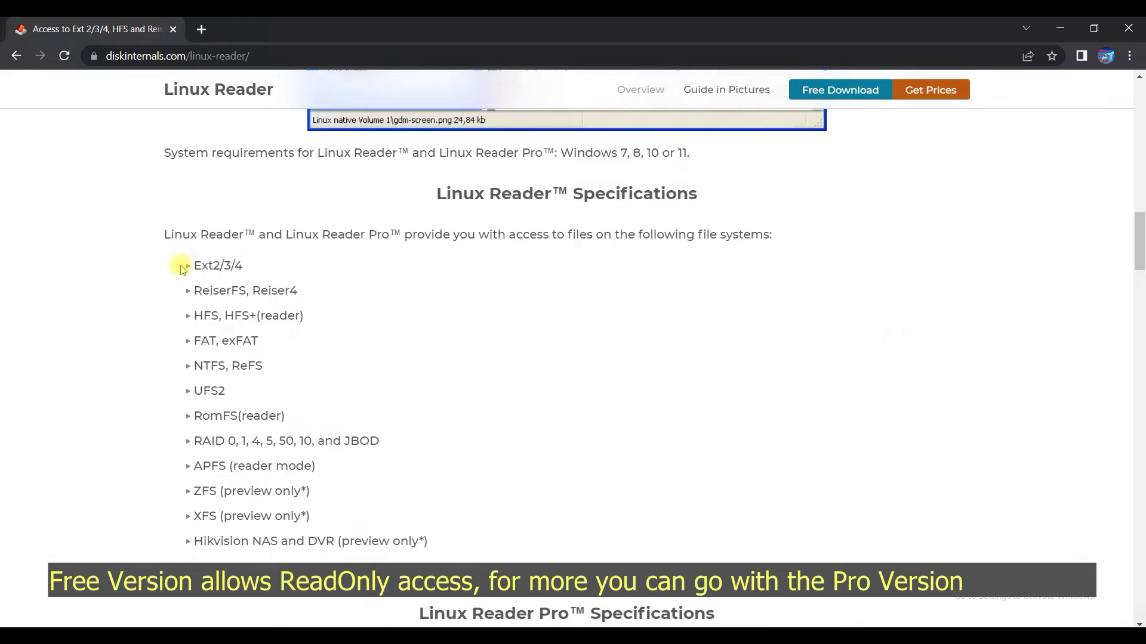
- Highlight the list of supported file systems on the Linux Reader page
drag(185, 263, 481, 538)
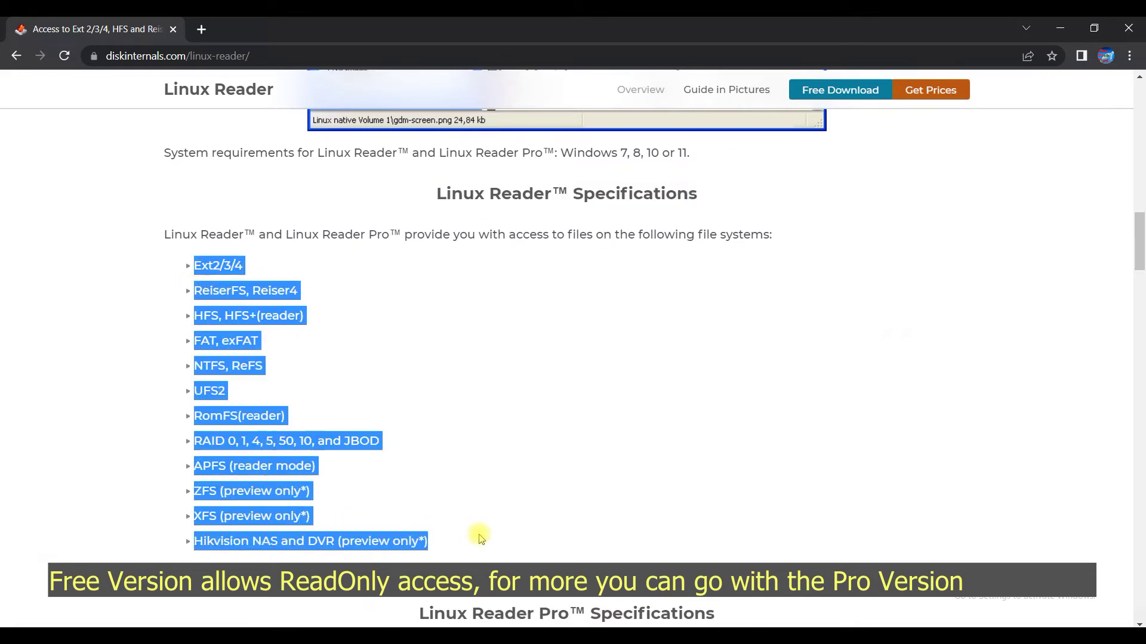
drag(172, 572, 572, 572)
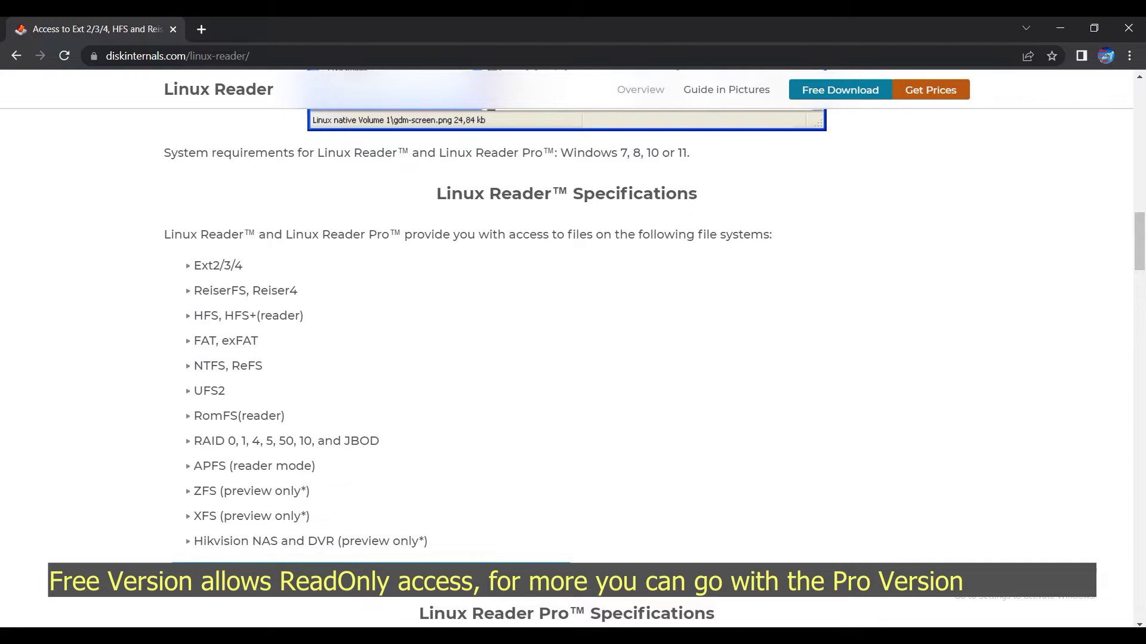
scroll(621, 495, down, 3)
scroll(617, 494, down, 2)
scroll(614, 493, up, 20)
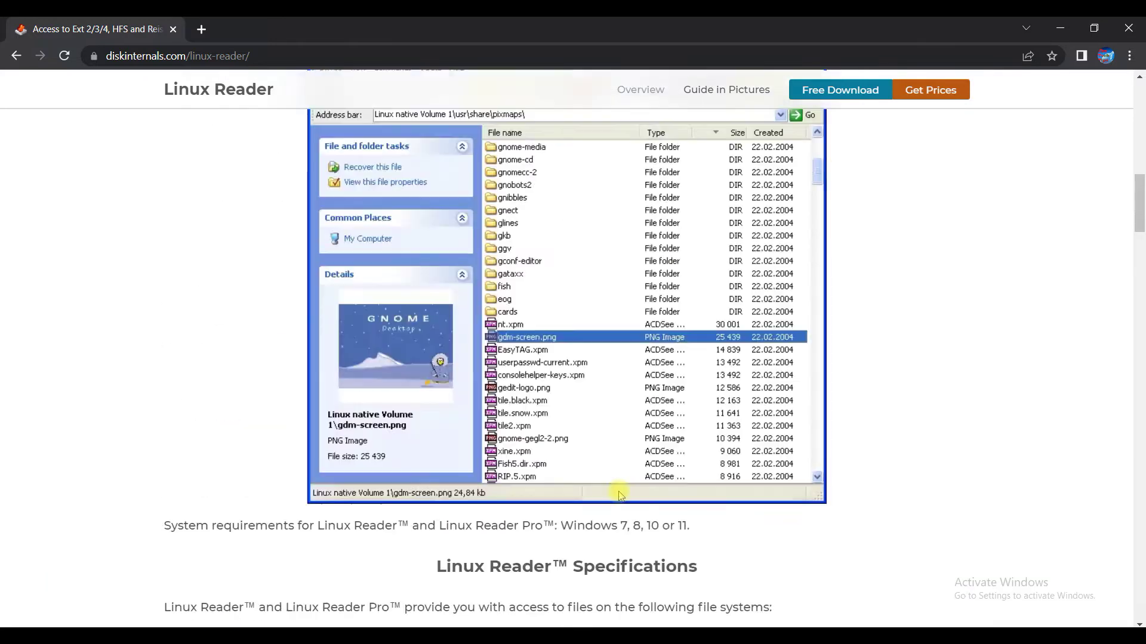
- Download the free Linux_Reader.exe and run it, allowing it to make changes
click(263, 452)
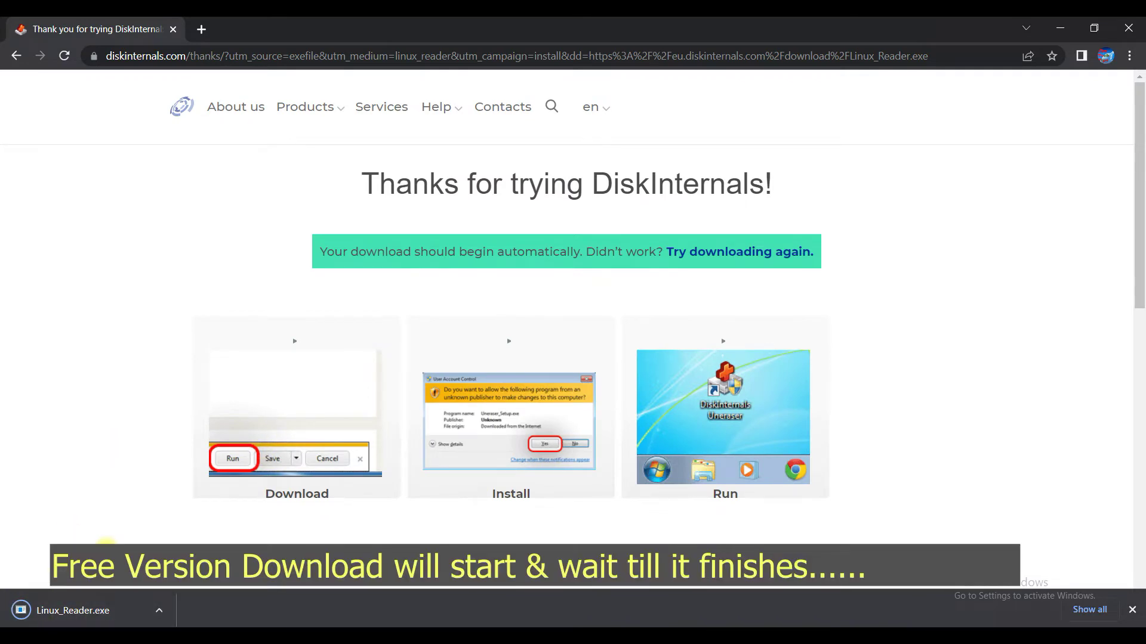
click(72, 610)
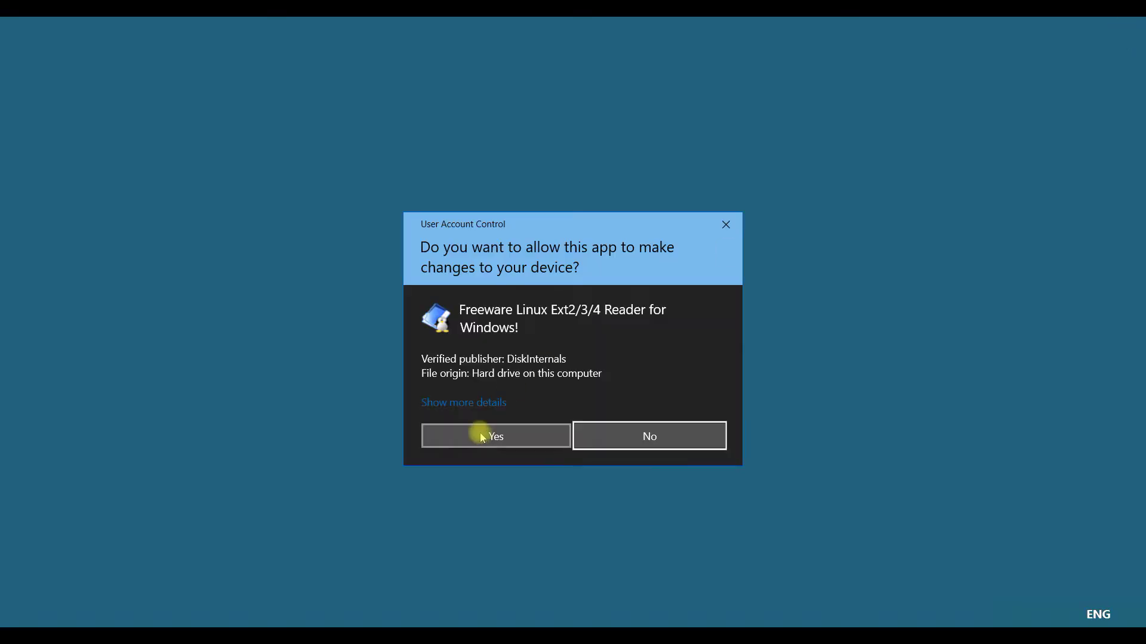
click(481, 436)
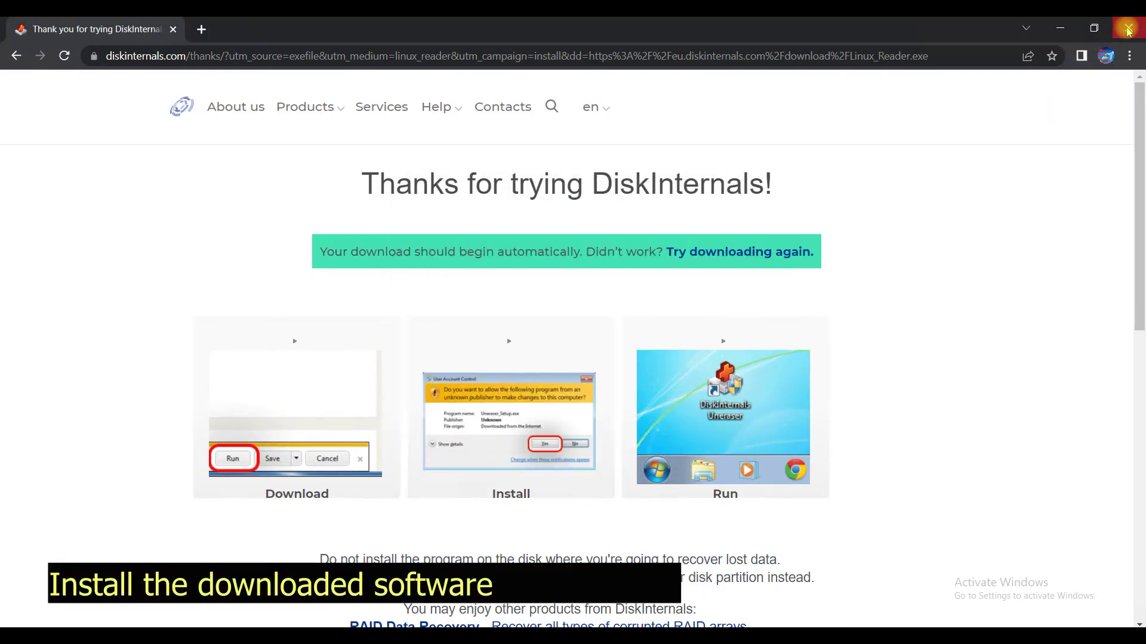
- Install Linux Reader into the default Program Files folder with automatic update checks turned off
click(1127, 28)
click(651, 448)
click(651, 448)
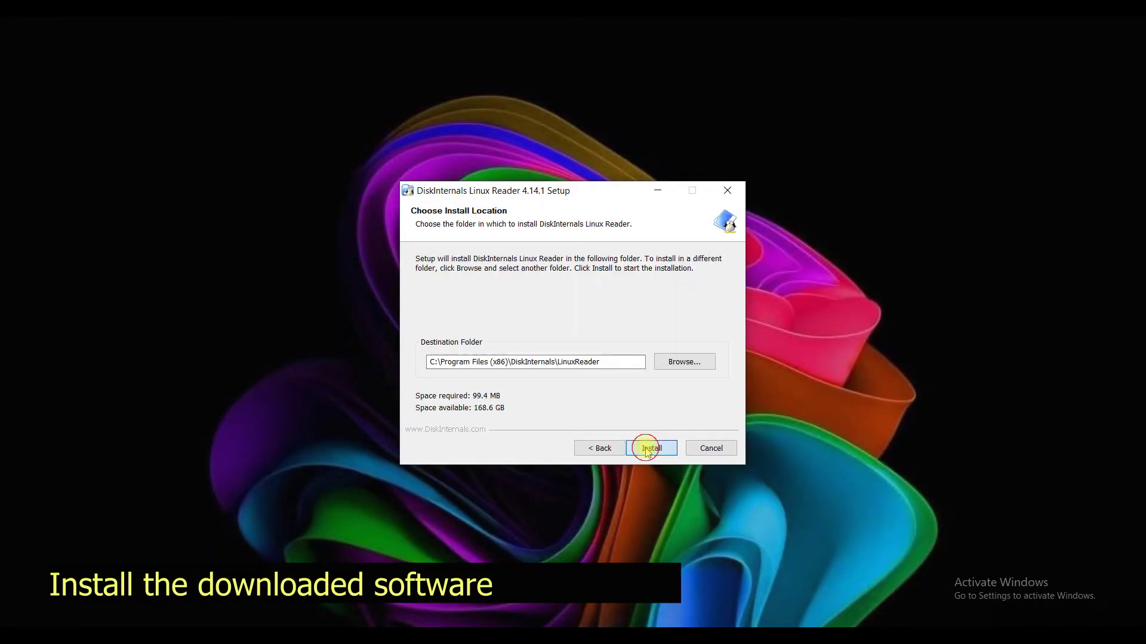
click(645, 449)
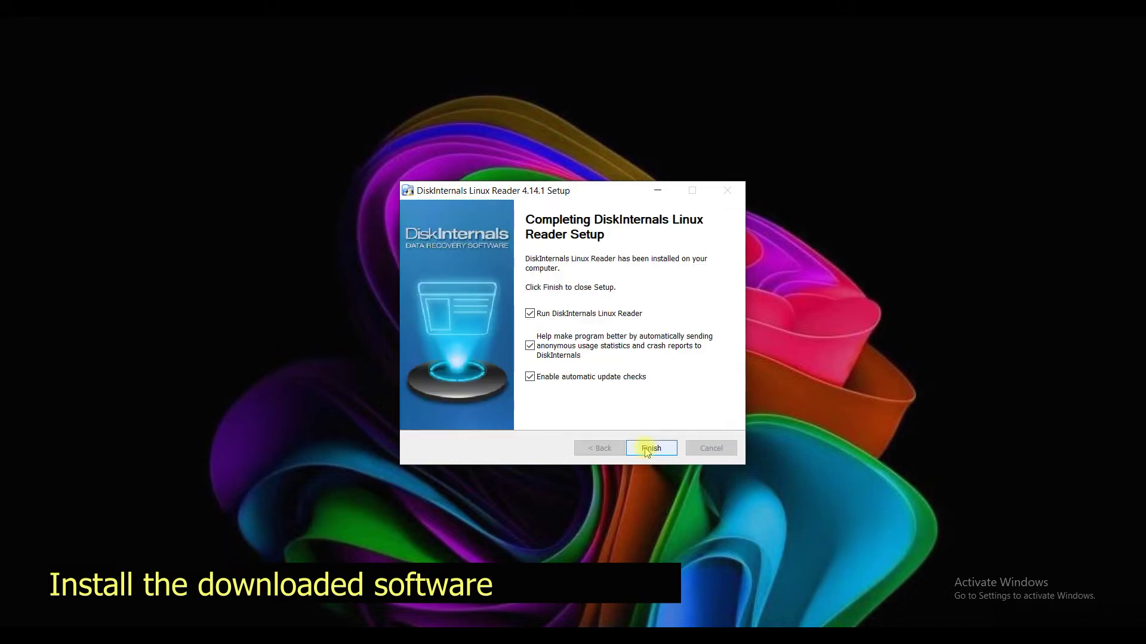
click(530, 376)
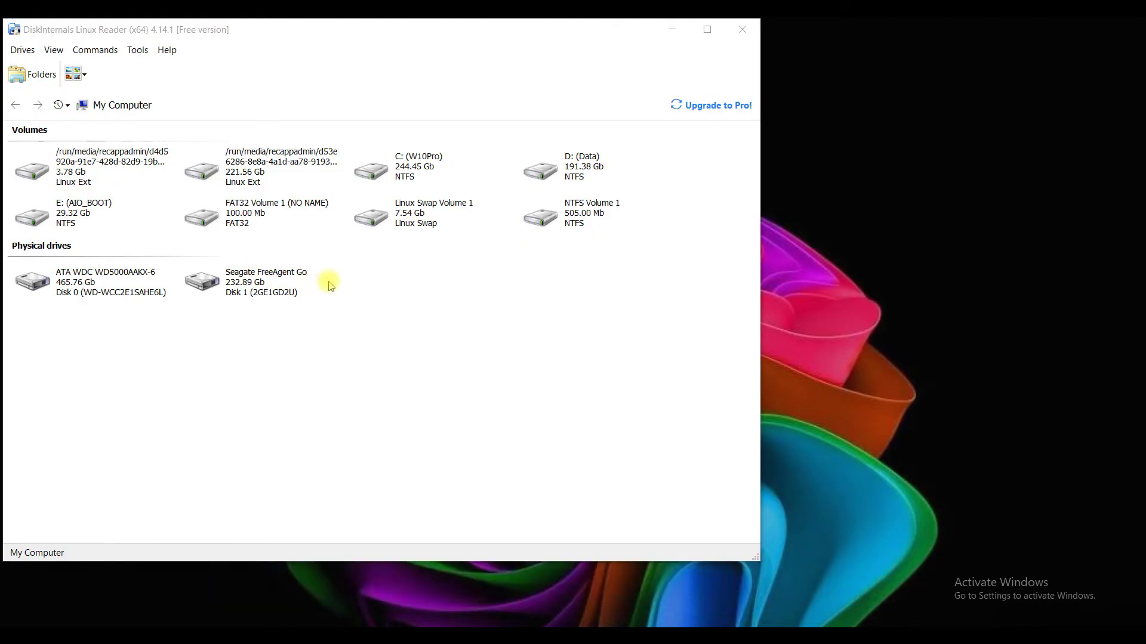
drag(539, 30, 740, 54)
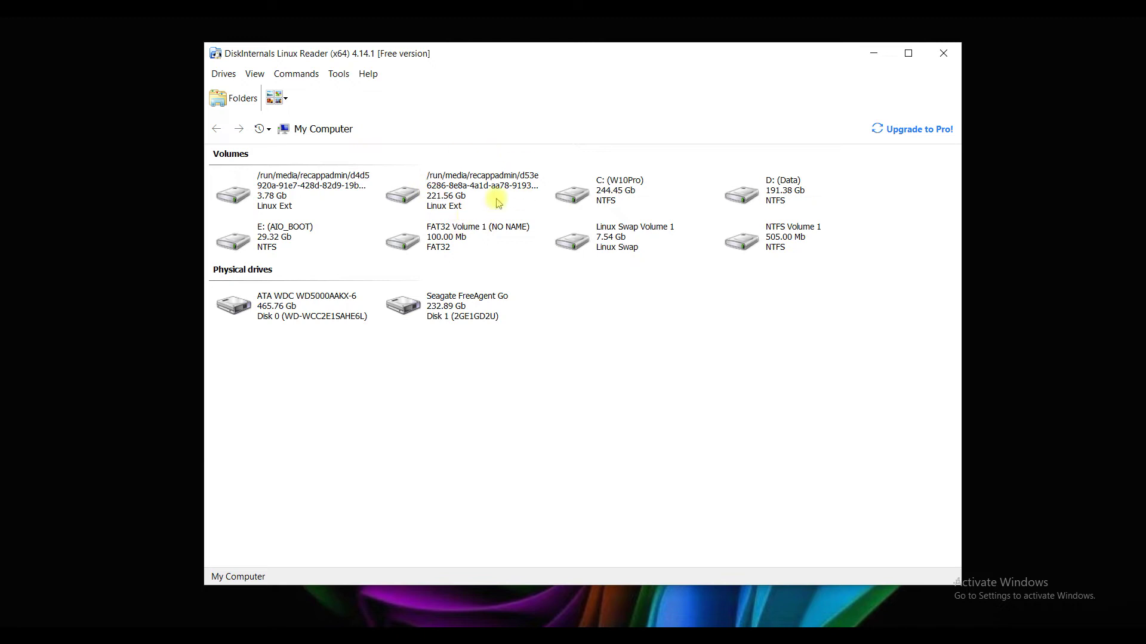
- Open the 221.56 Gb Linux Ext volume in a maximized Linux Reader window
click(460, 190)
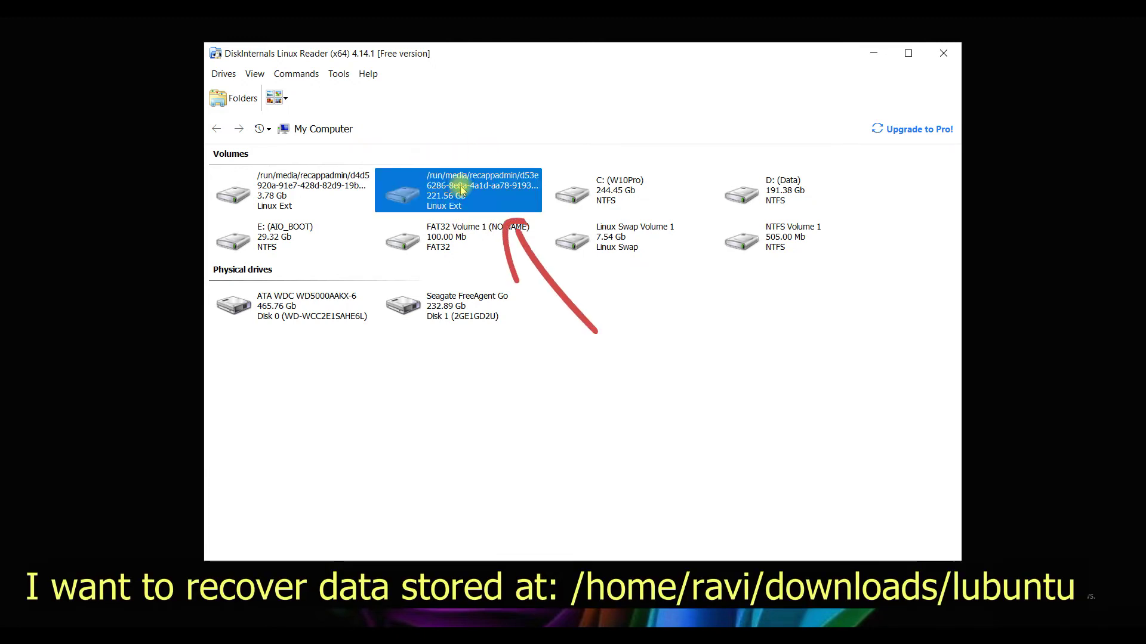
double_click(460, 190)
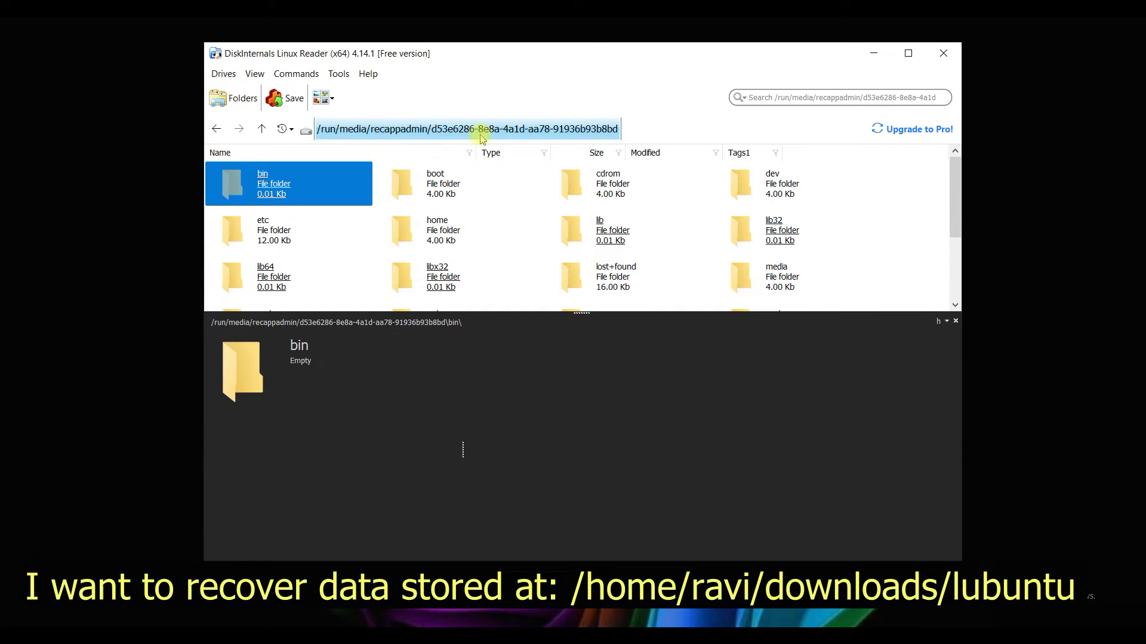
click(909, 53)
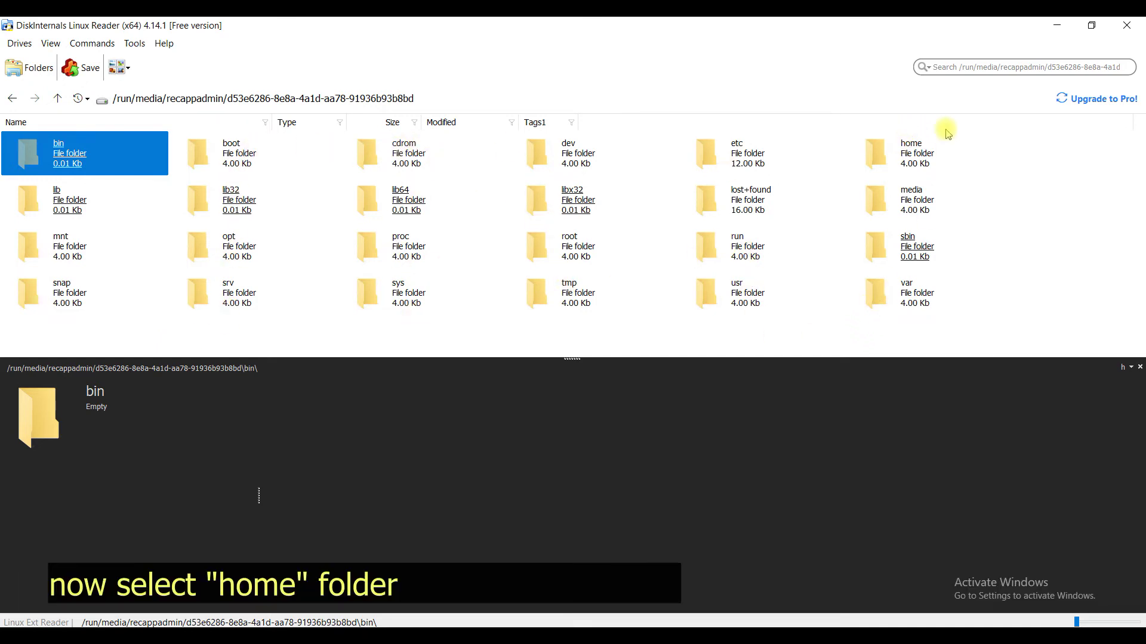
- Go to home, the user folder, then Downloads, and select lubuntu-18.04.5-desktop-amd64.iso
double_click(913, 152)
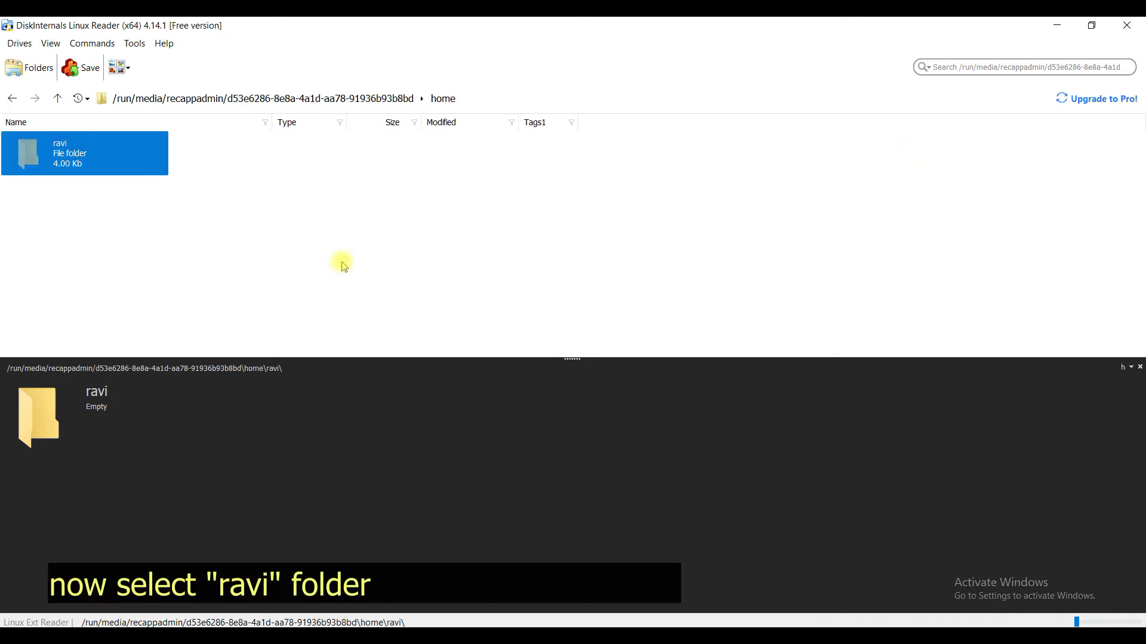
click(252, 260)
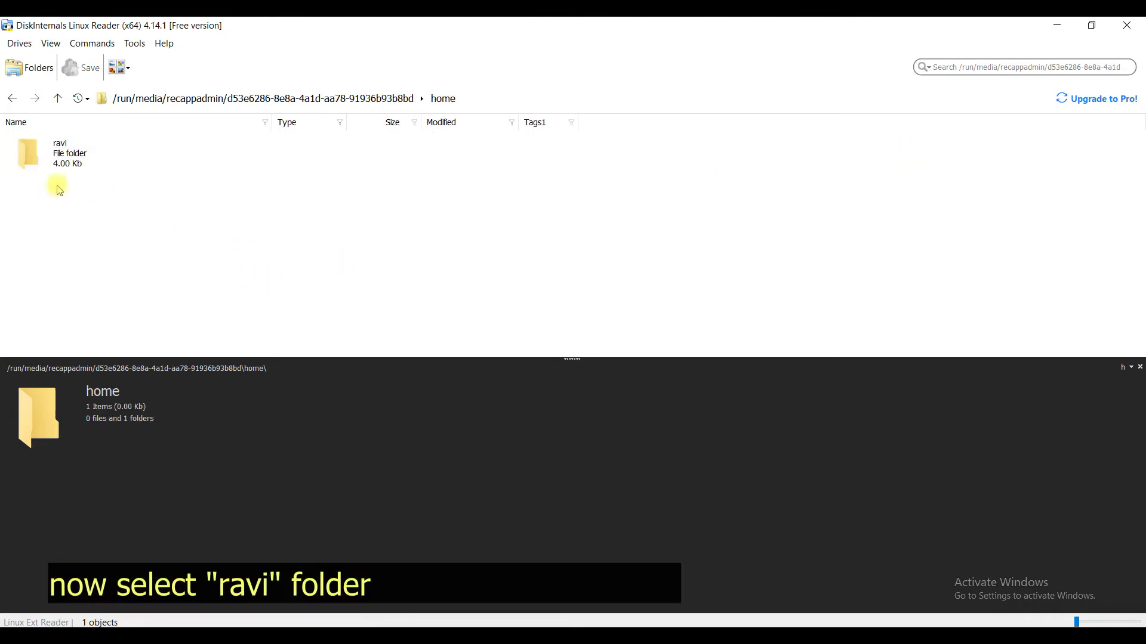
double_click(63, 150)
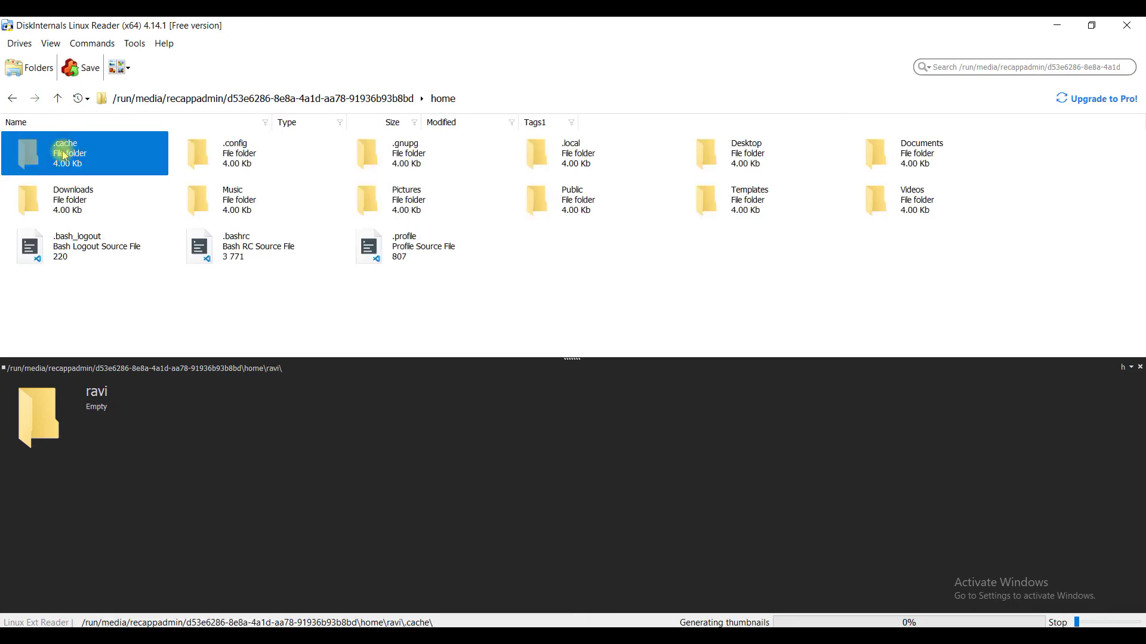
click(267, 299)
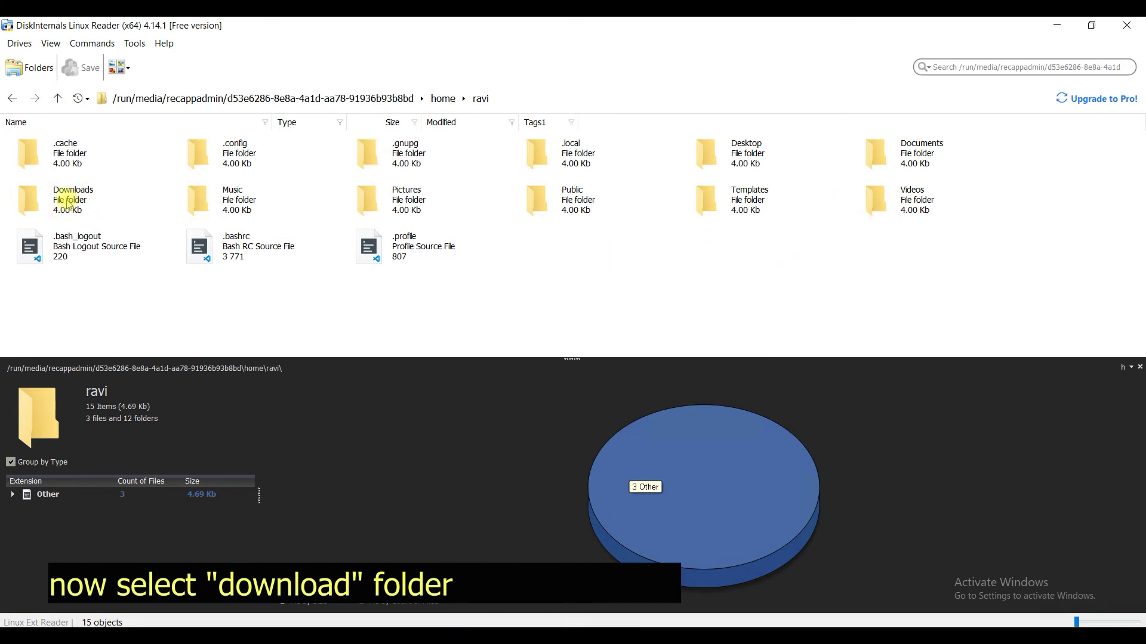
double_click(69, 203)
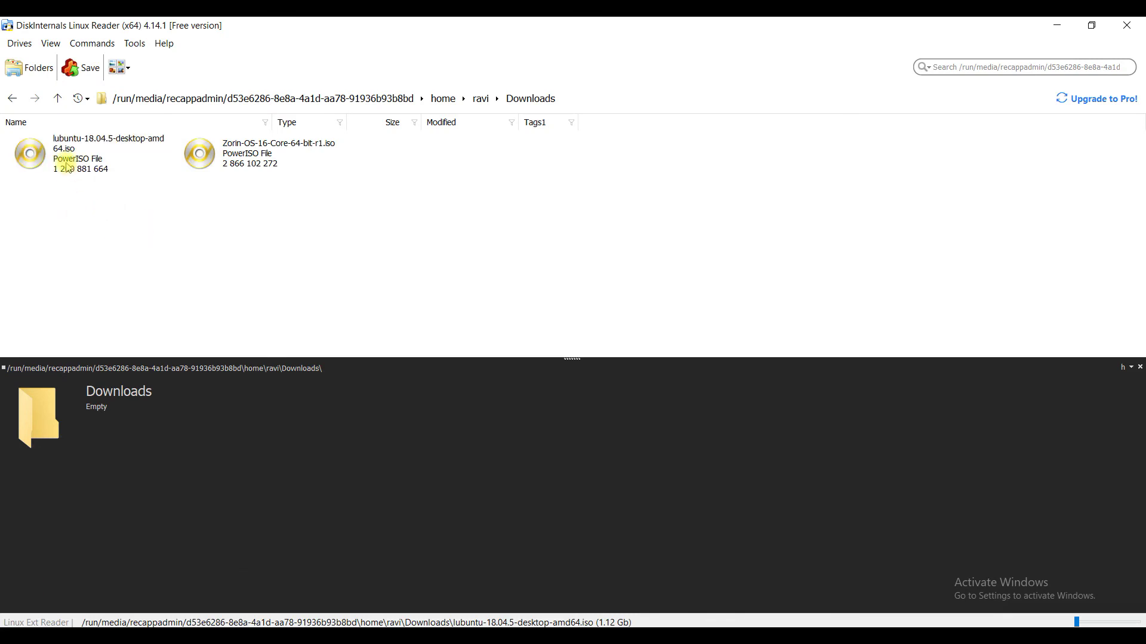
click(179, 215)
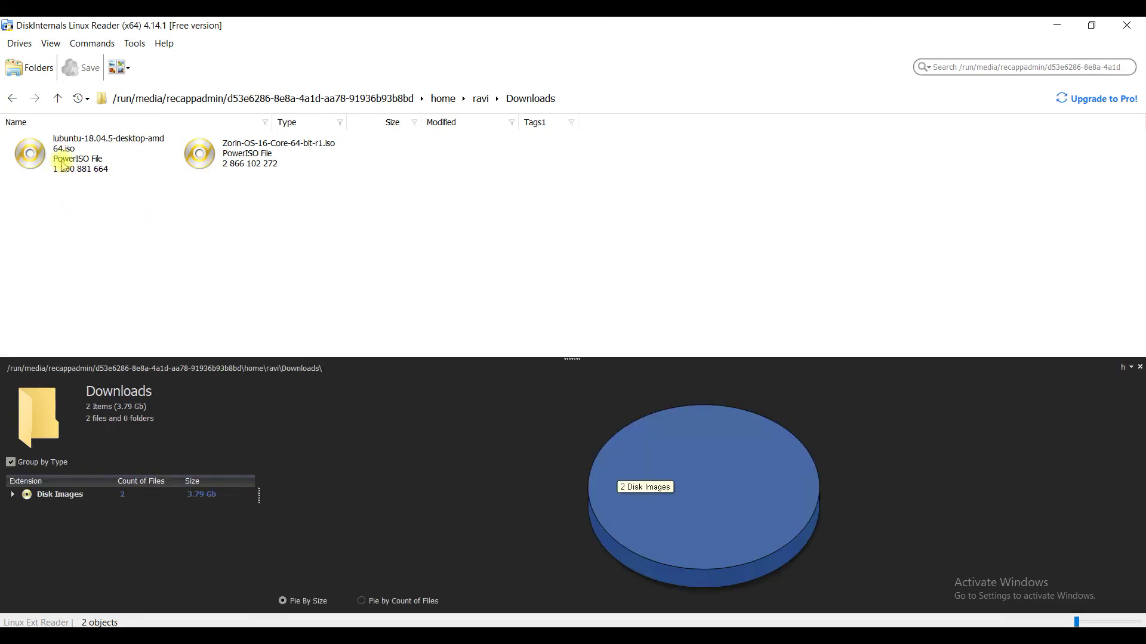
click(68, 161)
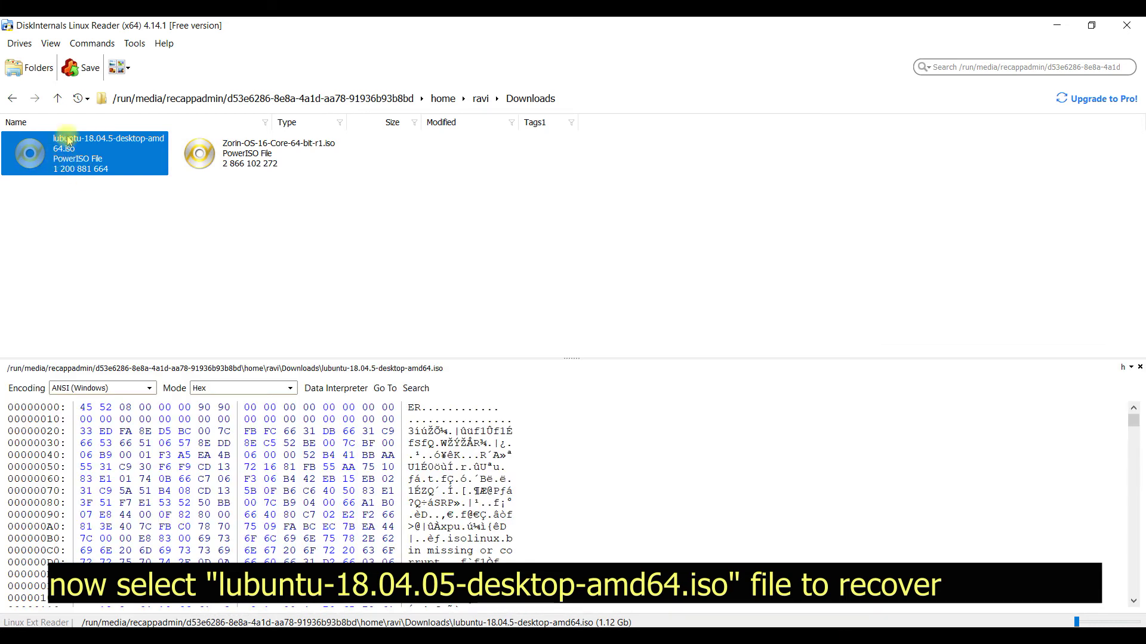
- Start exporting the selected ISO using the Save Files method
click(82, 70)
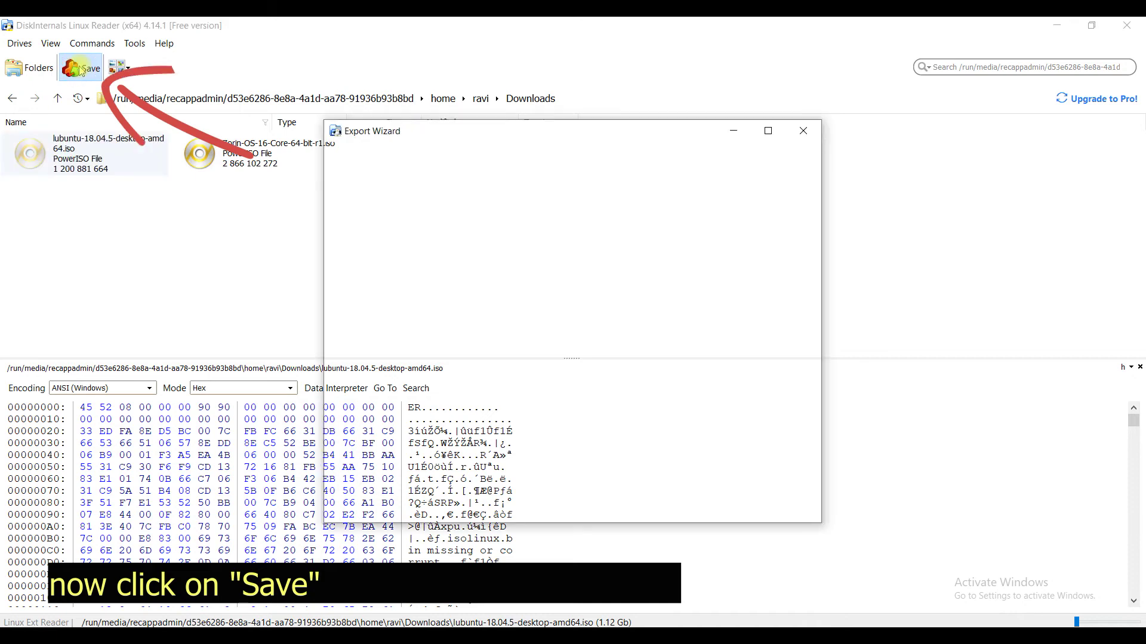
click(352, 244)
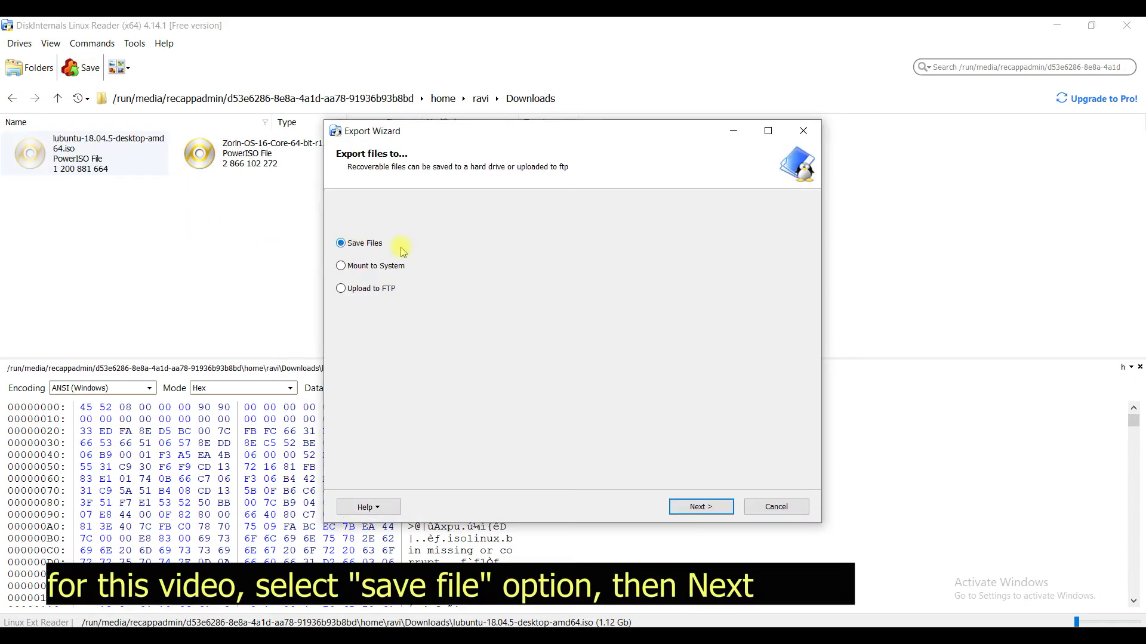
click(704, 506)
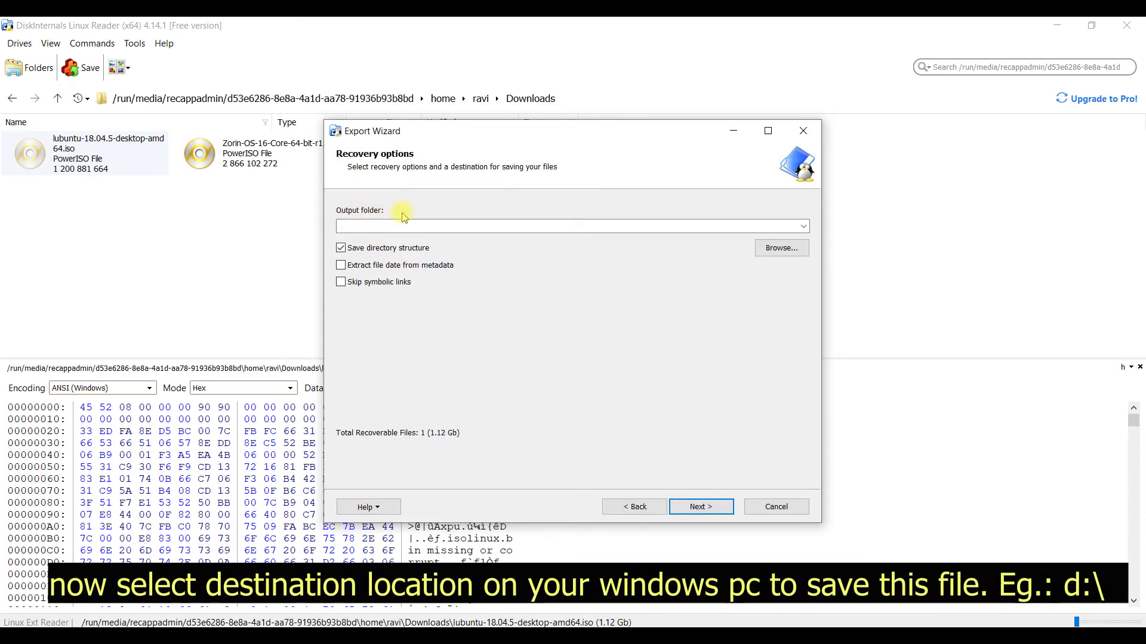
- Set Data (D:) as the output folder and continue to the files-to-recover list
click(772, 249)
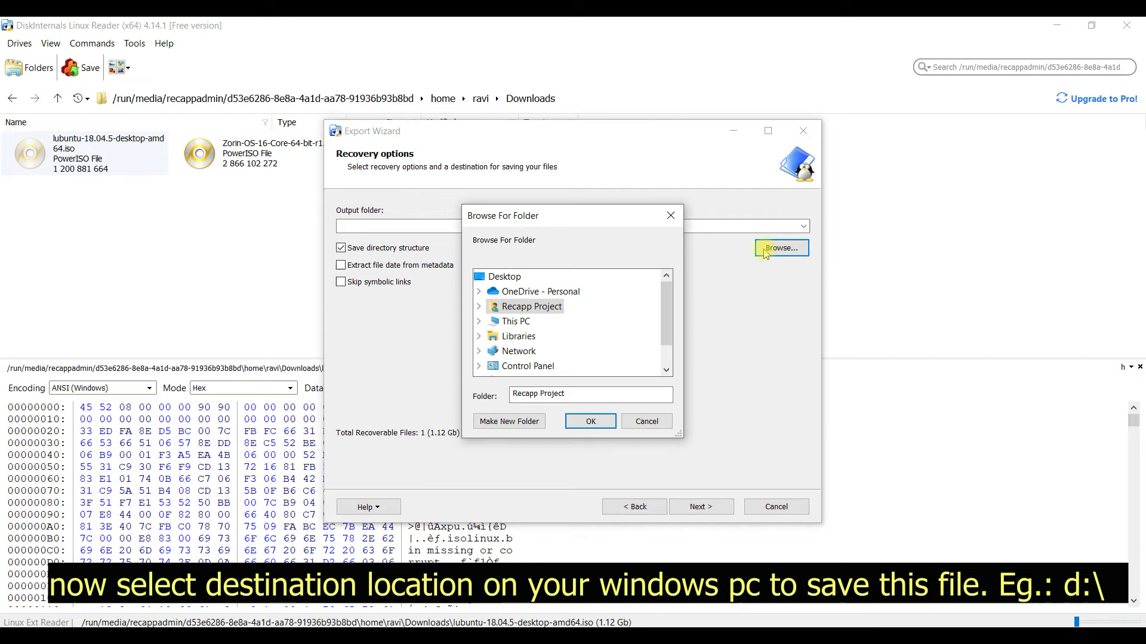
click(478, 321)
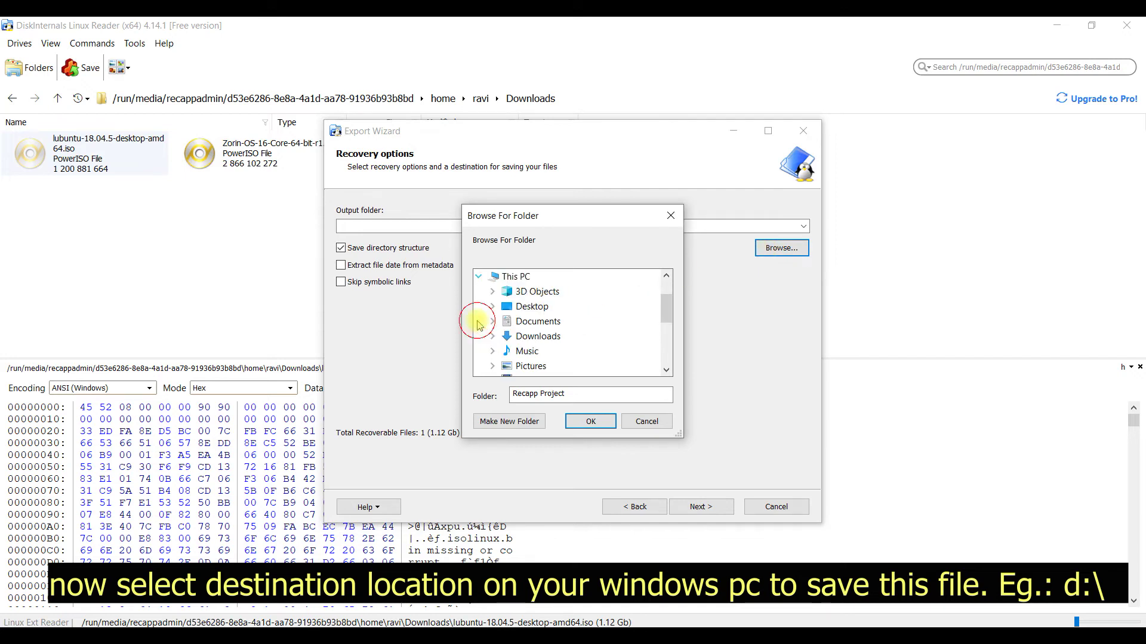
scroll(583, 308, down, 3)
scroll(583, 308, up, 1)
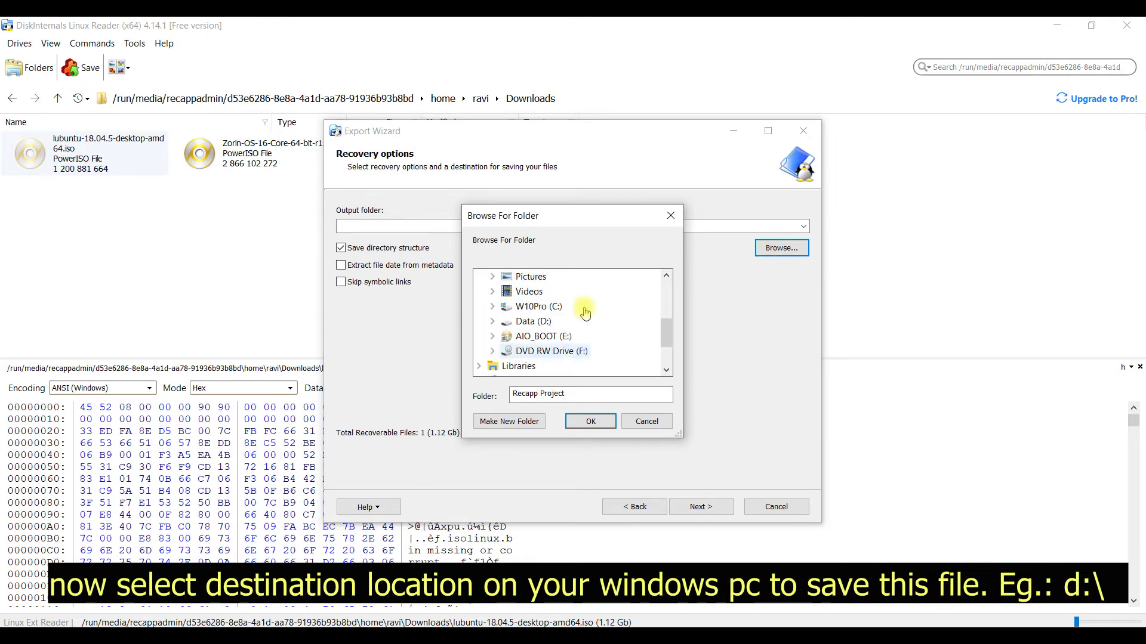
click(541, 322)
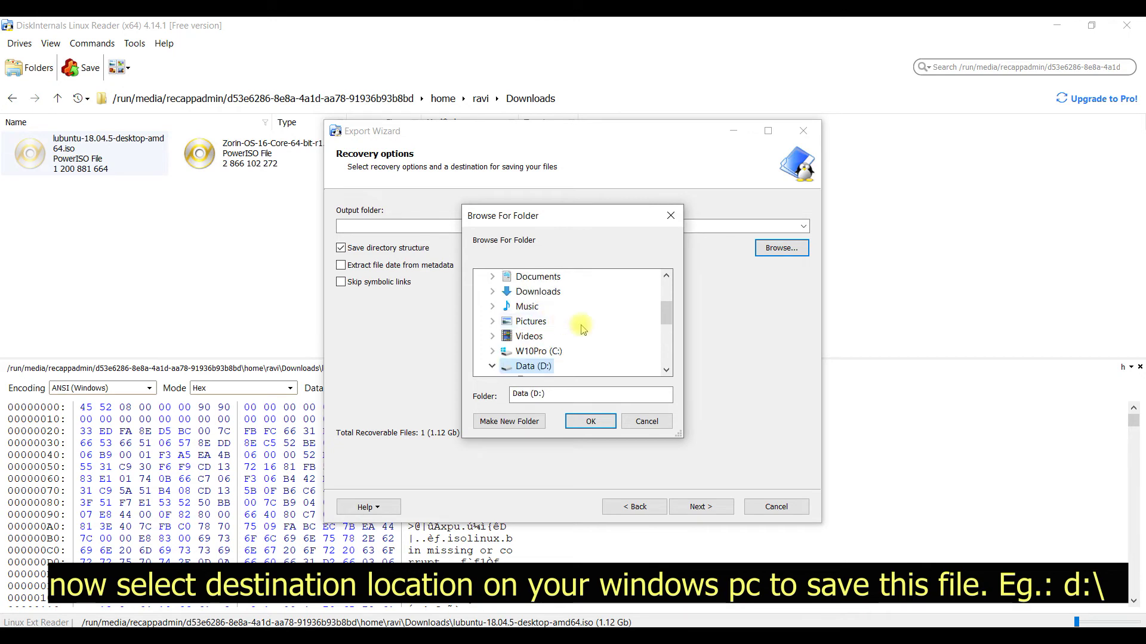
click(587, 421)
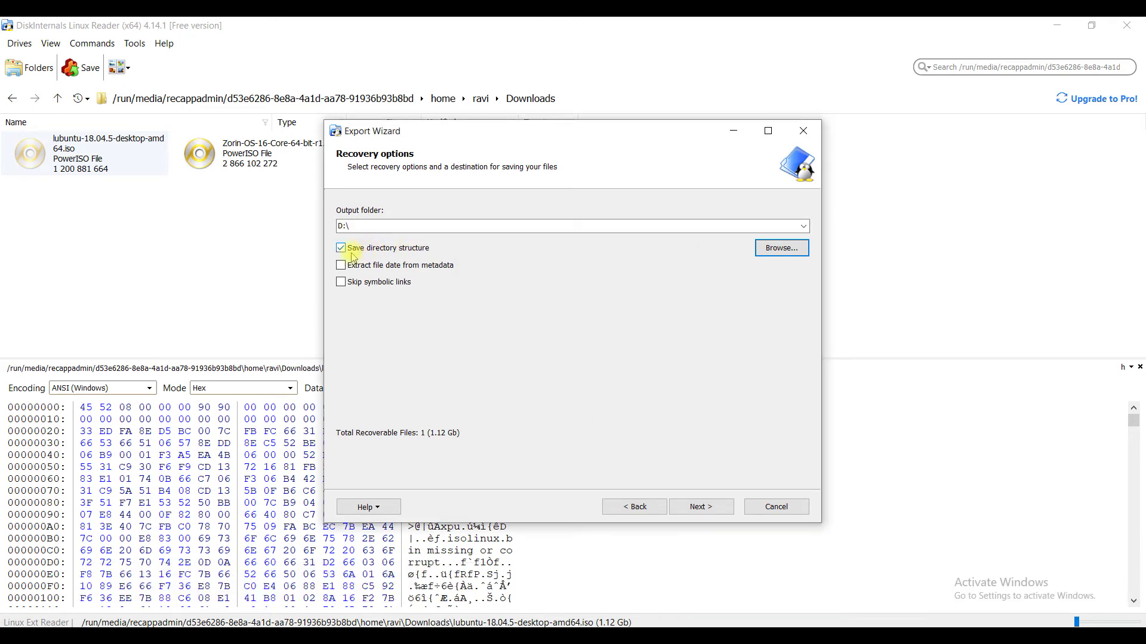
click(700, 505)
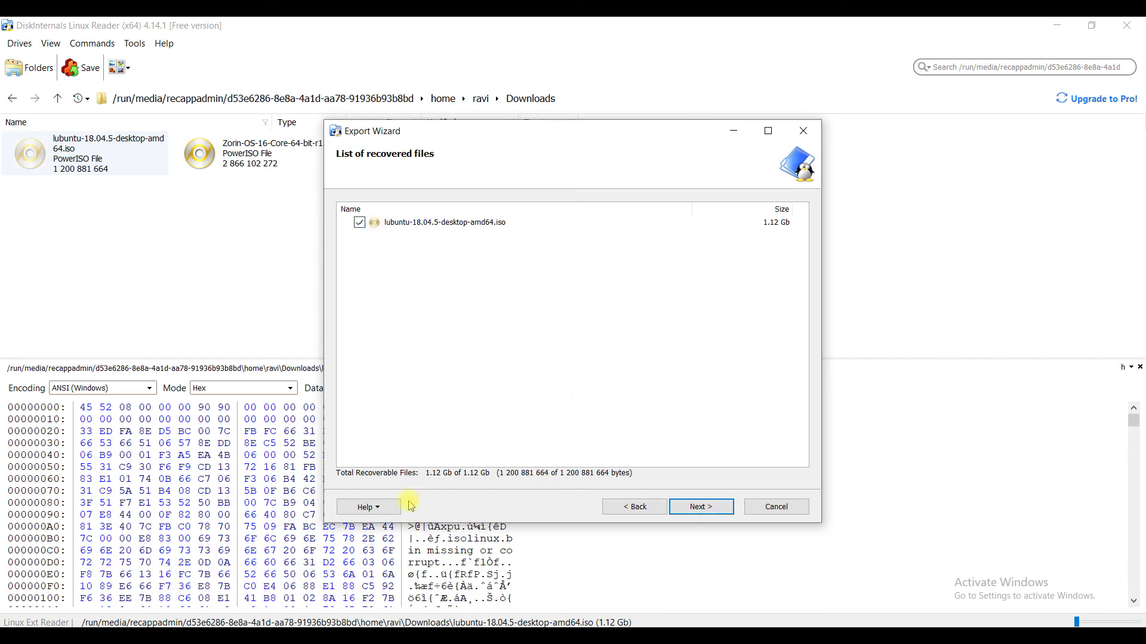
- Run the export of lubuntu-18.04.5-desktop-amd64.iso to D:\
click(700, 506)
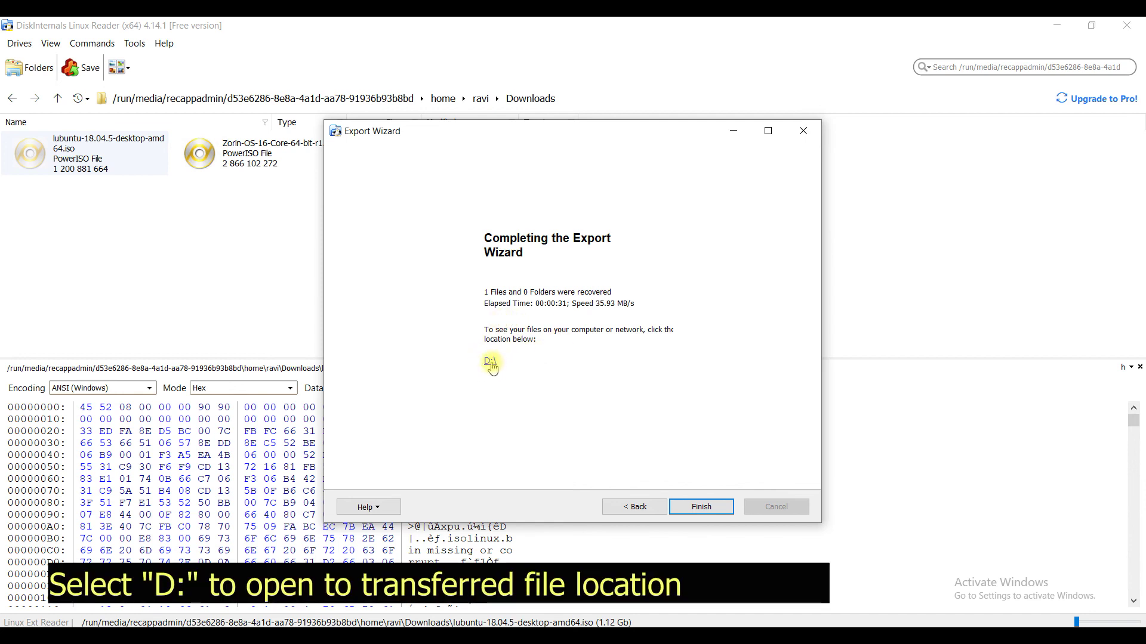
- Open the D: drive and select the exported lubuntu ISO to check its 1.11 GB size
click(490, 362)
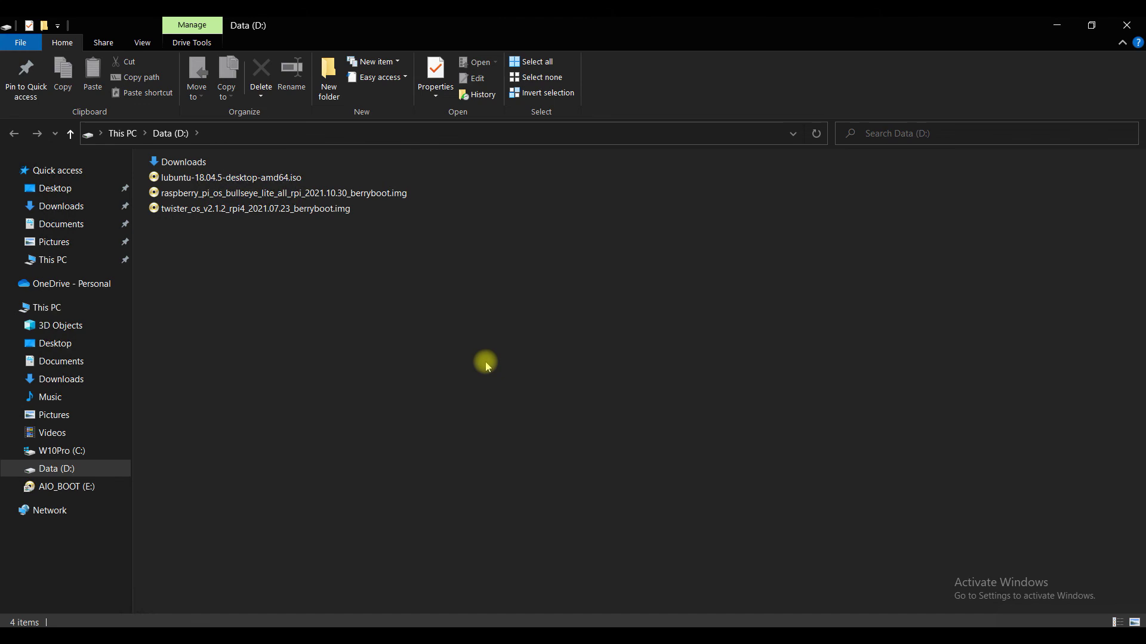
click(263, 177)
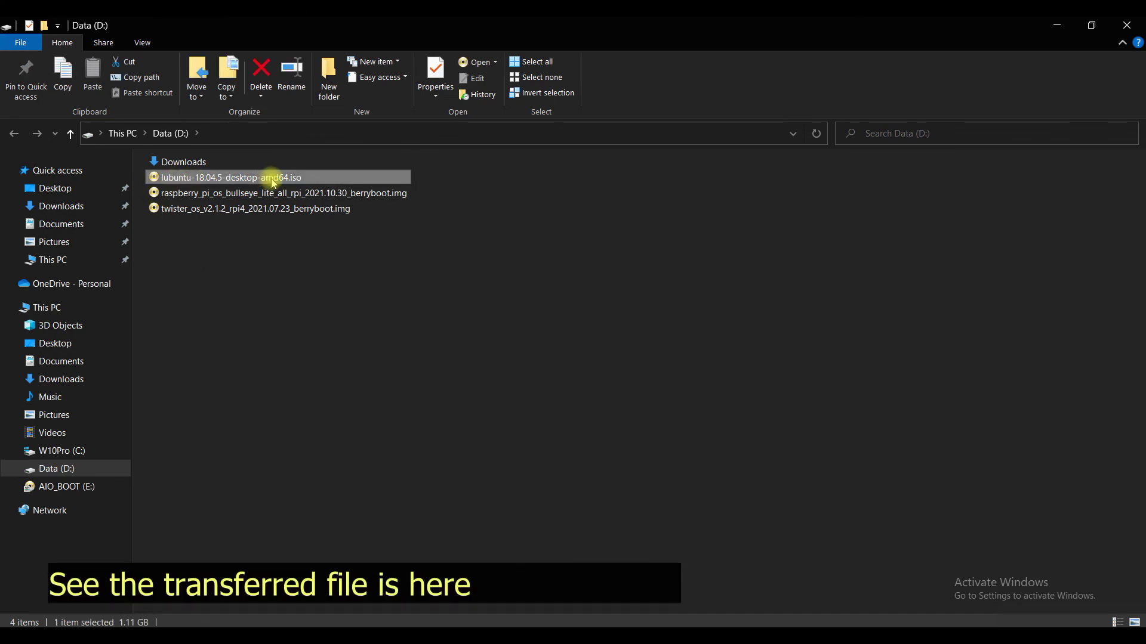